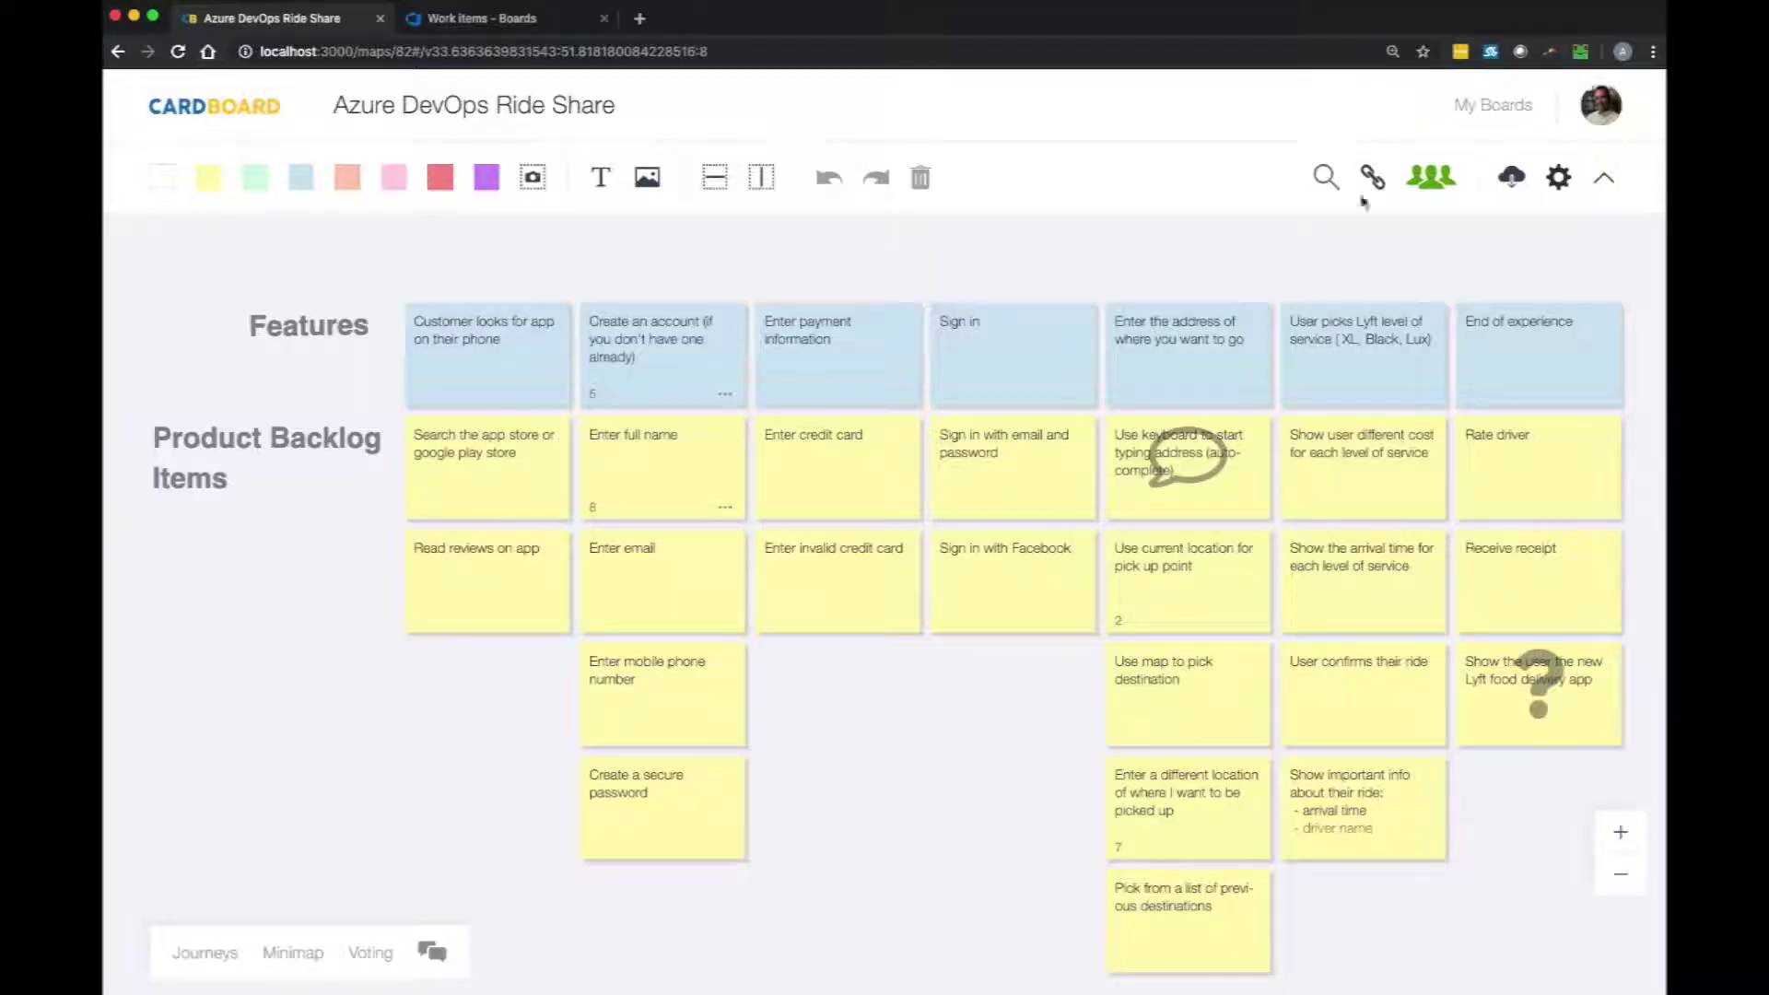
# Sync the board to Azure DevOps via API-token sign-in, choosing project CardBoard Scrum Template
pyautogui.click(1373, 177)
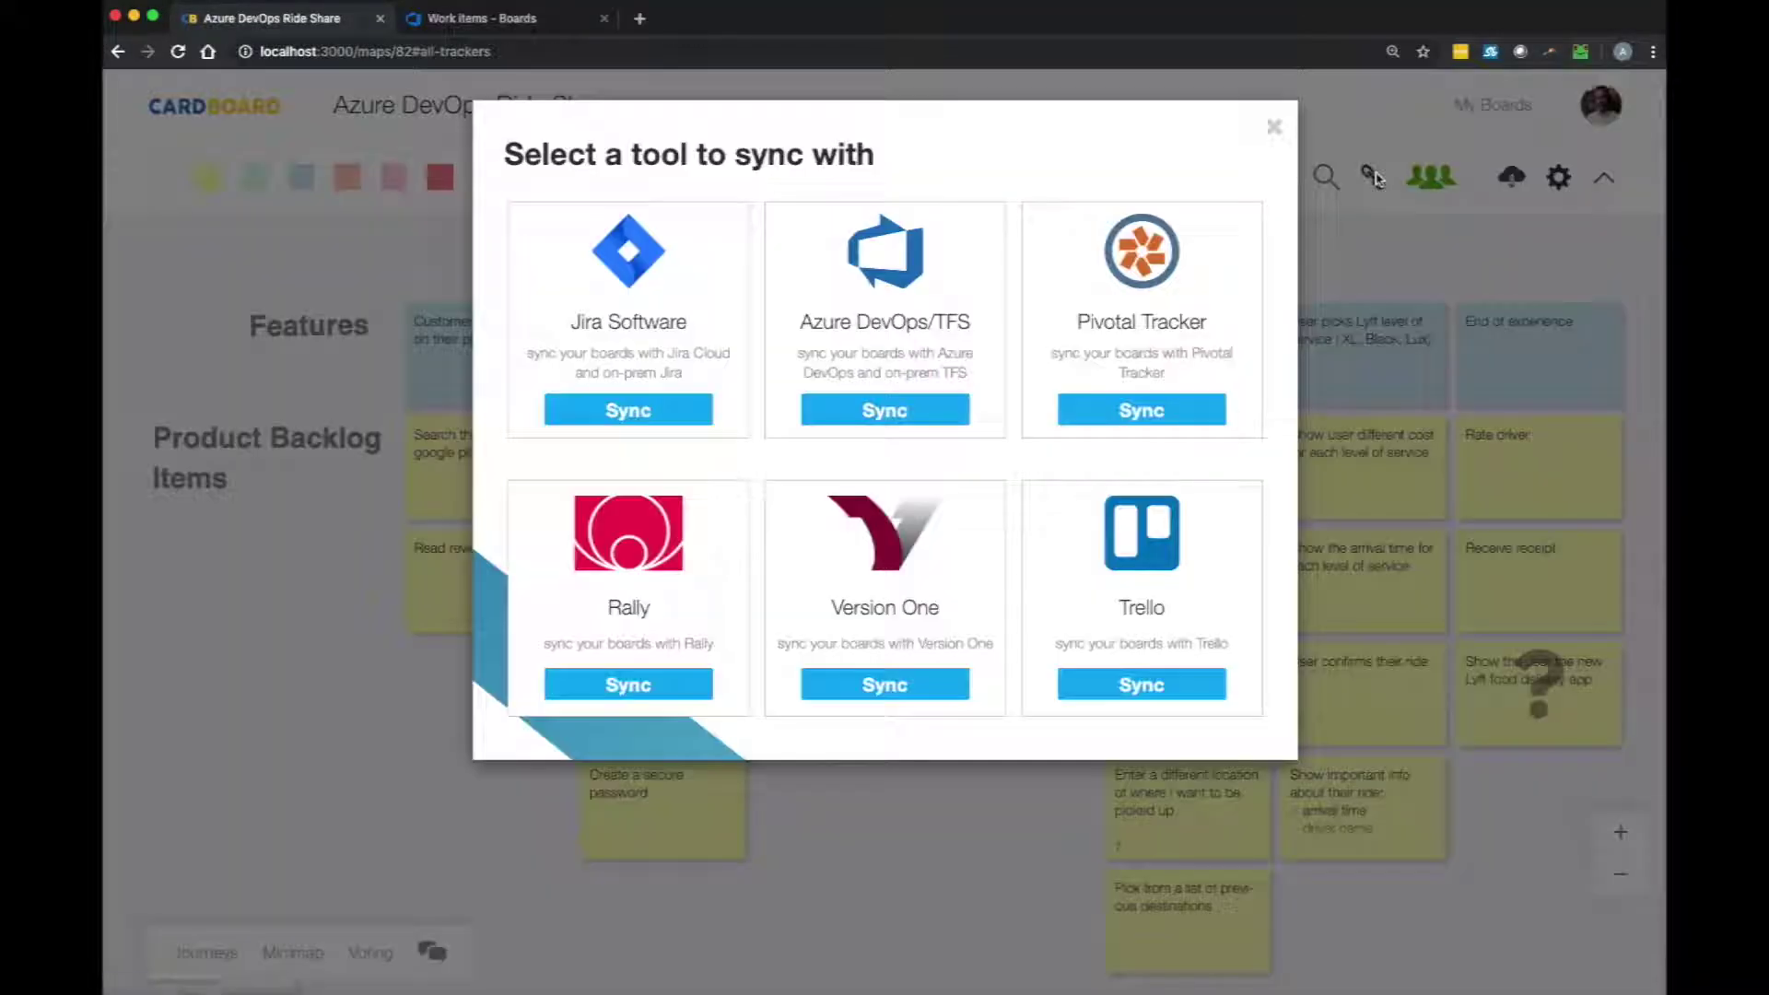
pyautogui.click(885, 410)
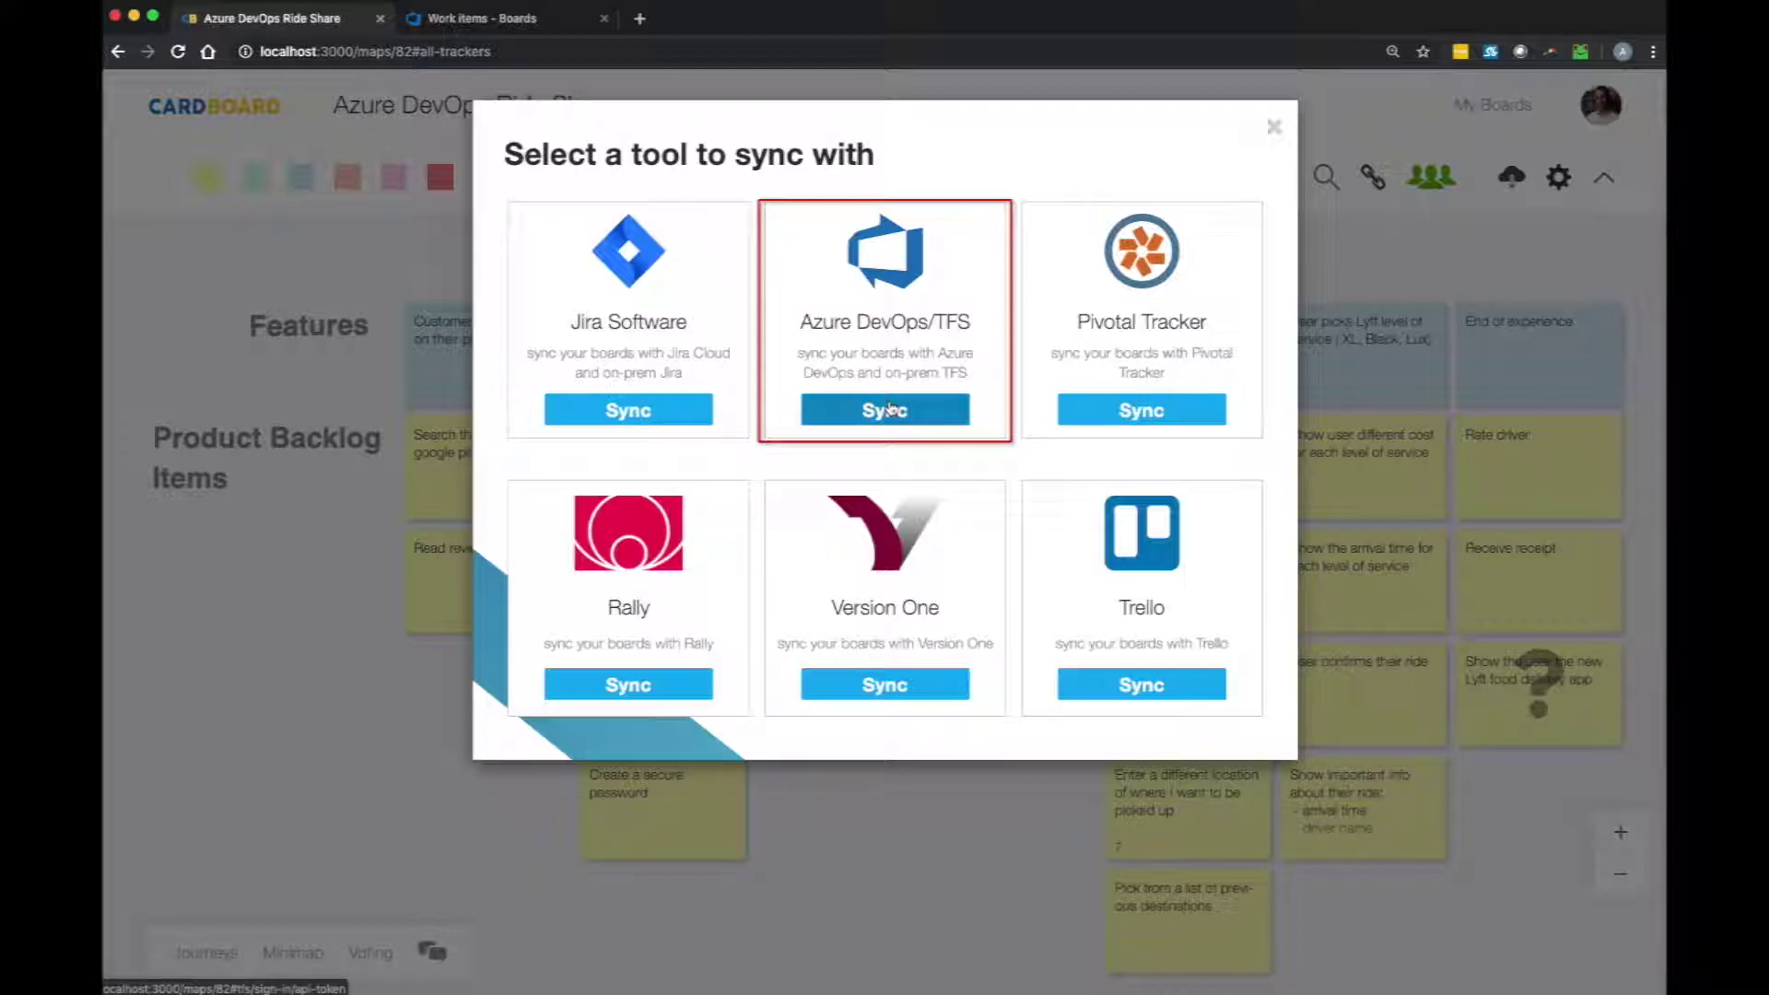
pyautogui.click(1040, 265)
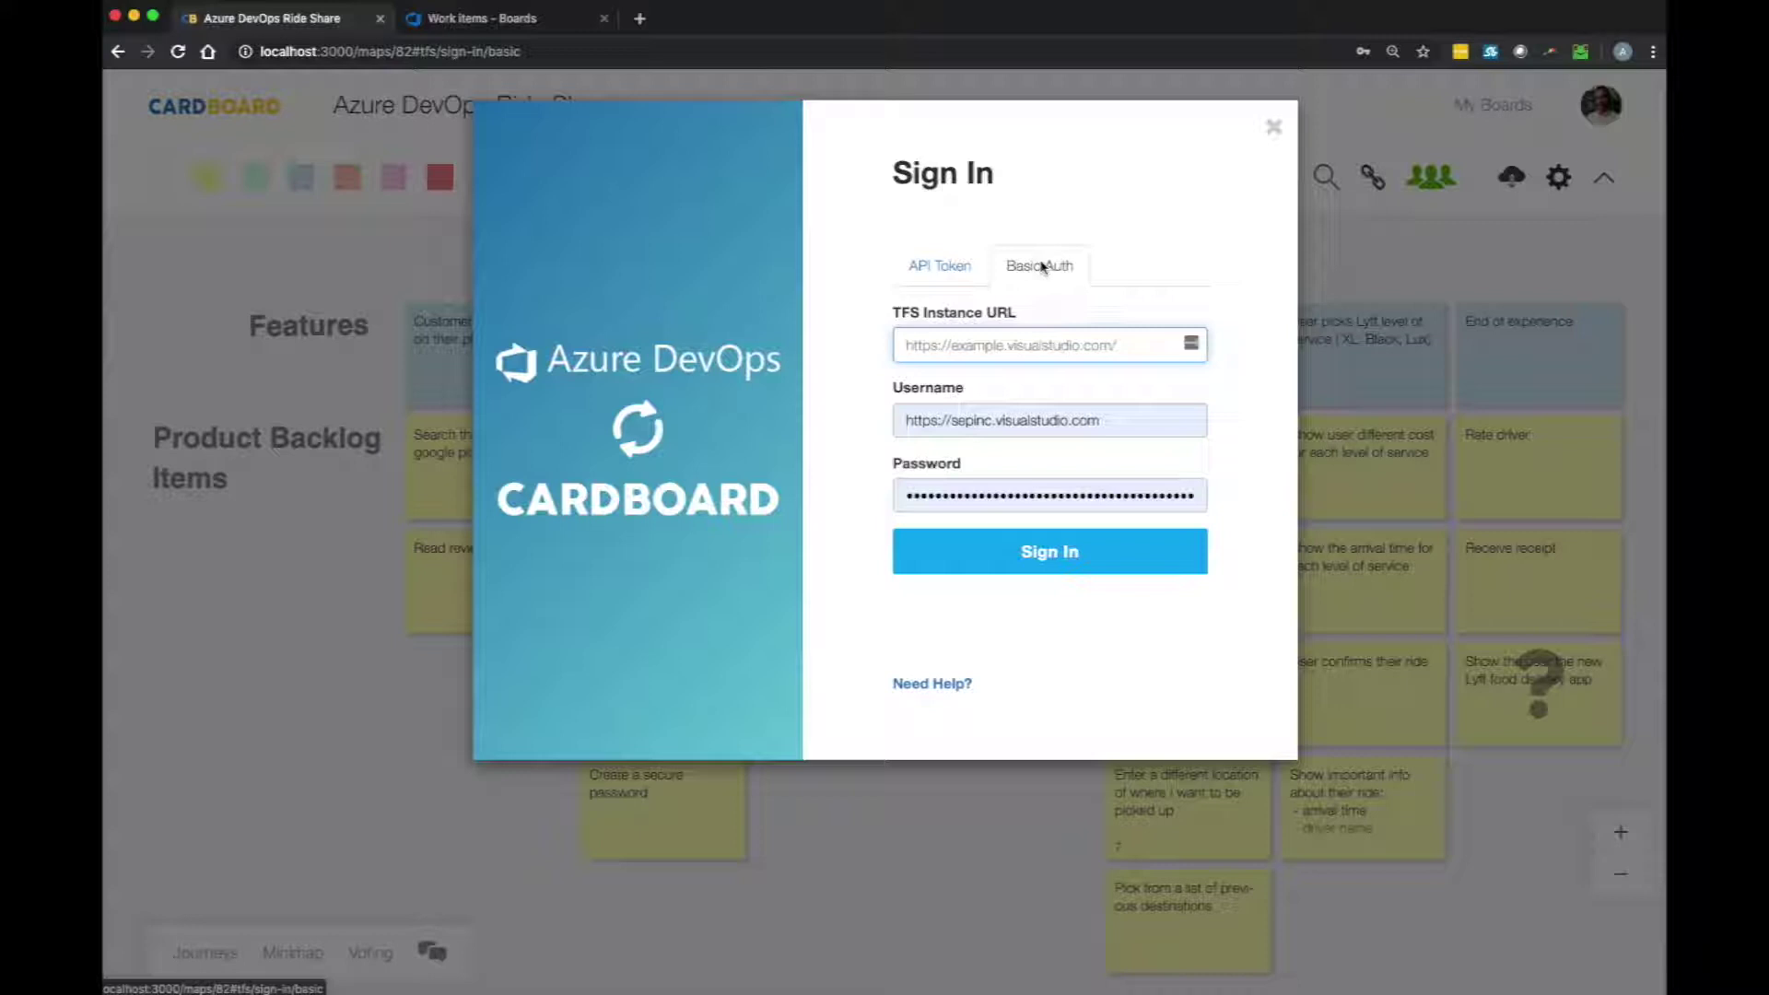
pyautogui.click(940, 265)
pyautogui.click(1048, 477)
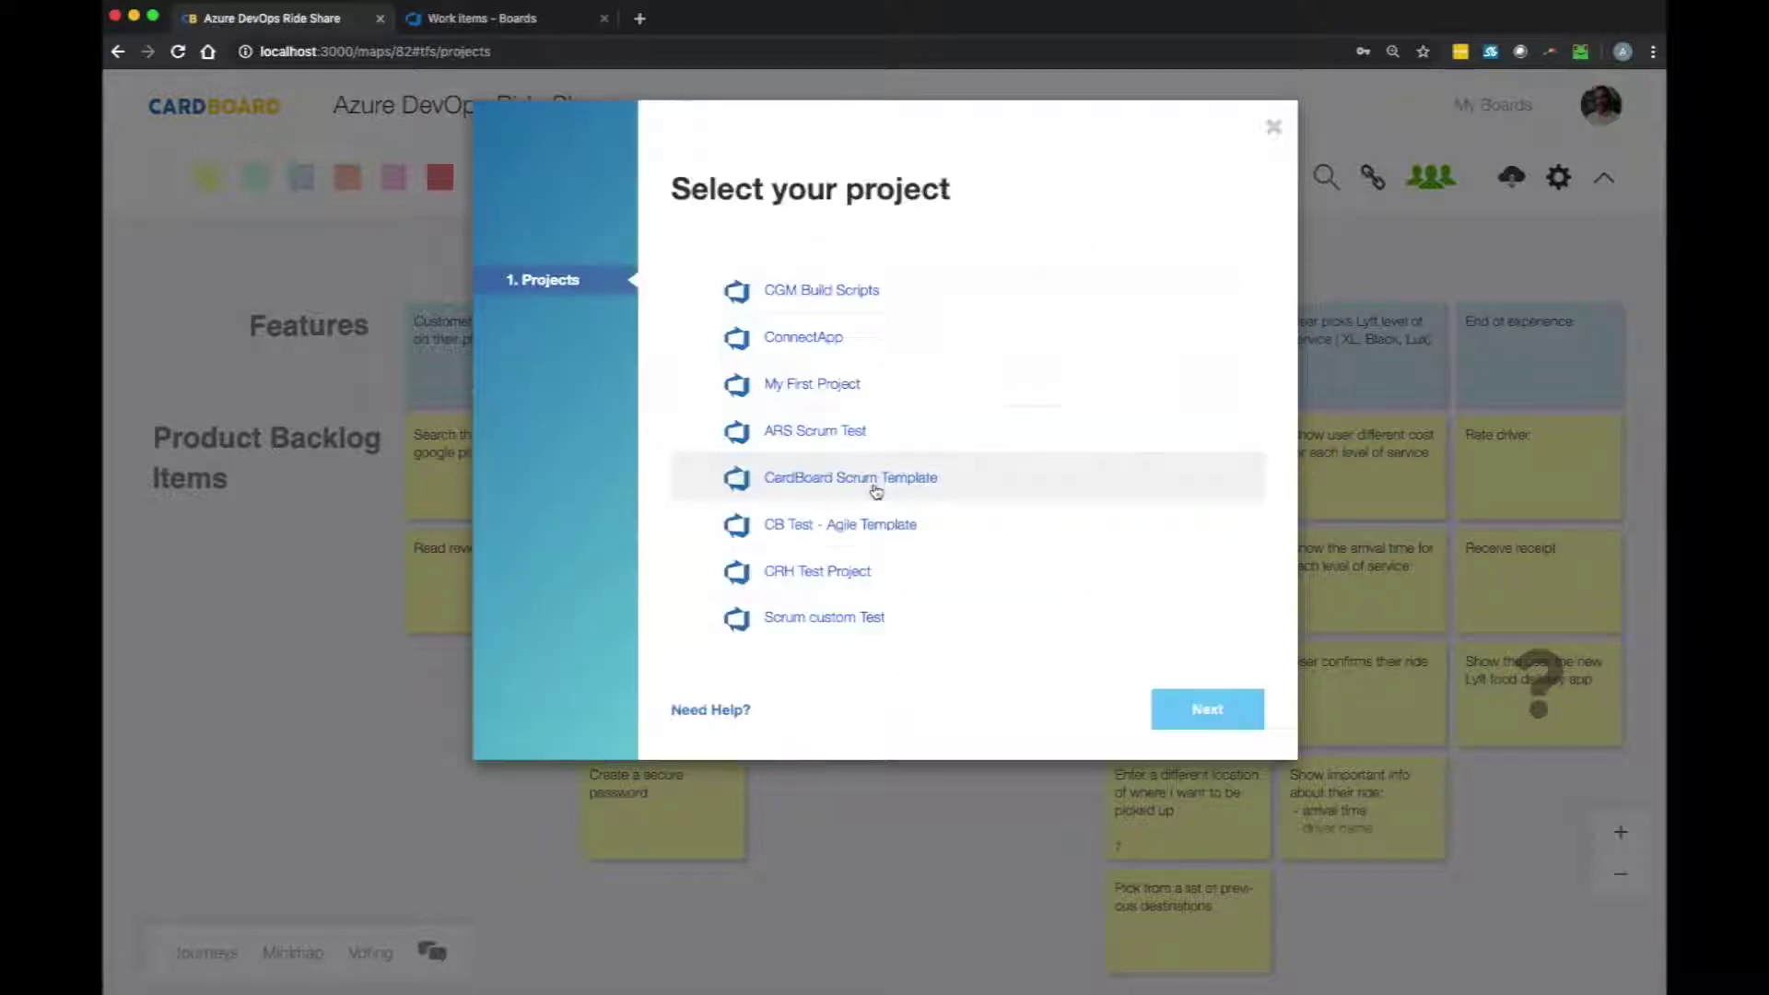
pyautogui.click(875, 490)
pyautogui.click(1197, 713)
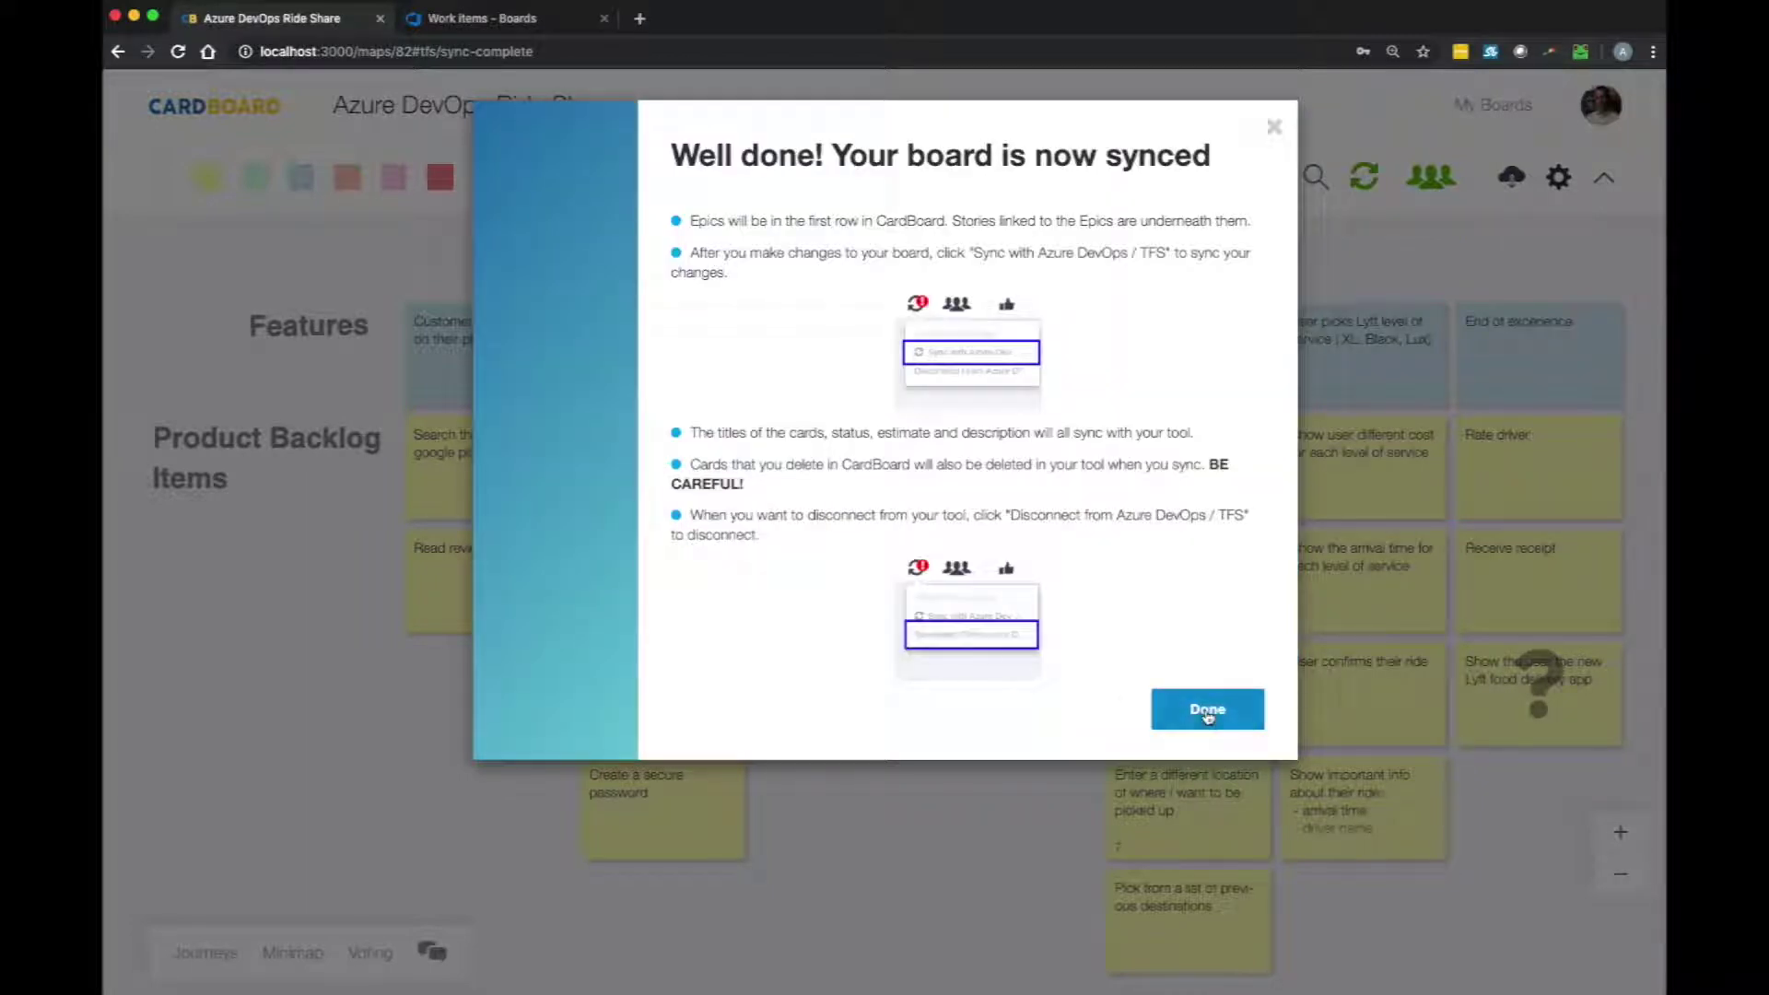
# Dismiss the 'Well done! Your board is now synced' dialog with Done
pyautogui.click(1208, 709)
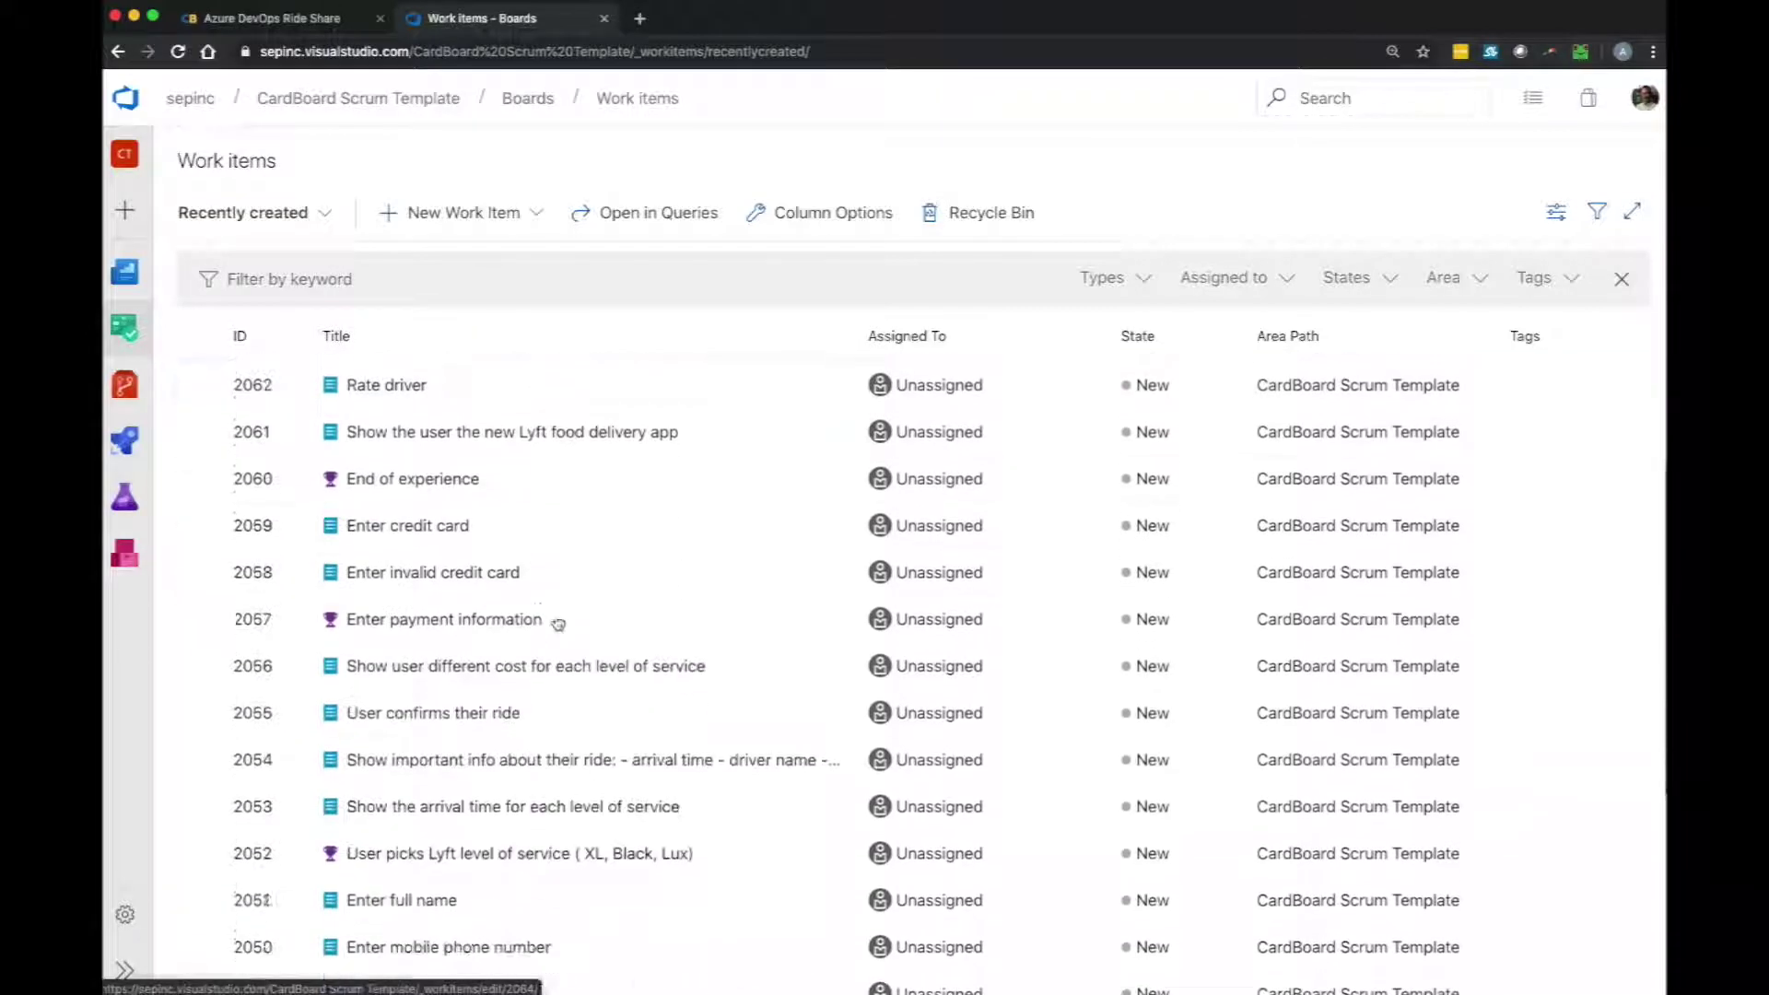
pyautogui.scroll(3, 557, 621)
# Open one of the recently created Azure DevOps work items from the board's cards
pyautogui.click(484, 613)
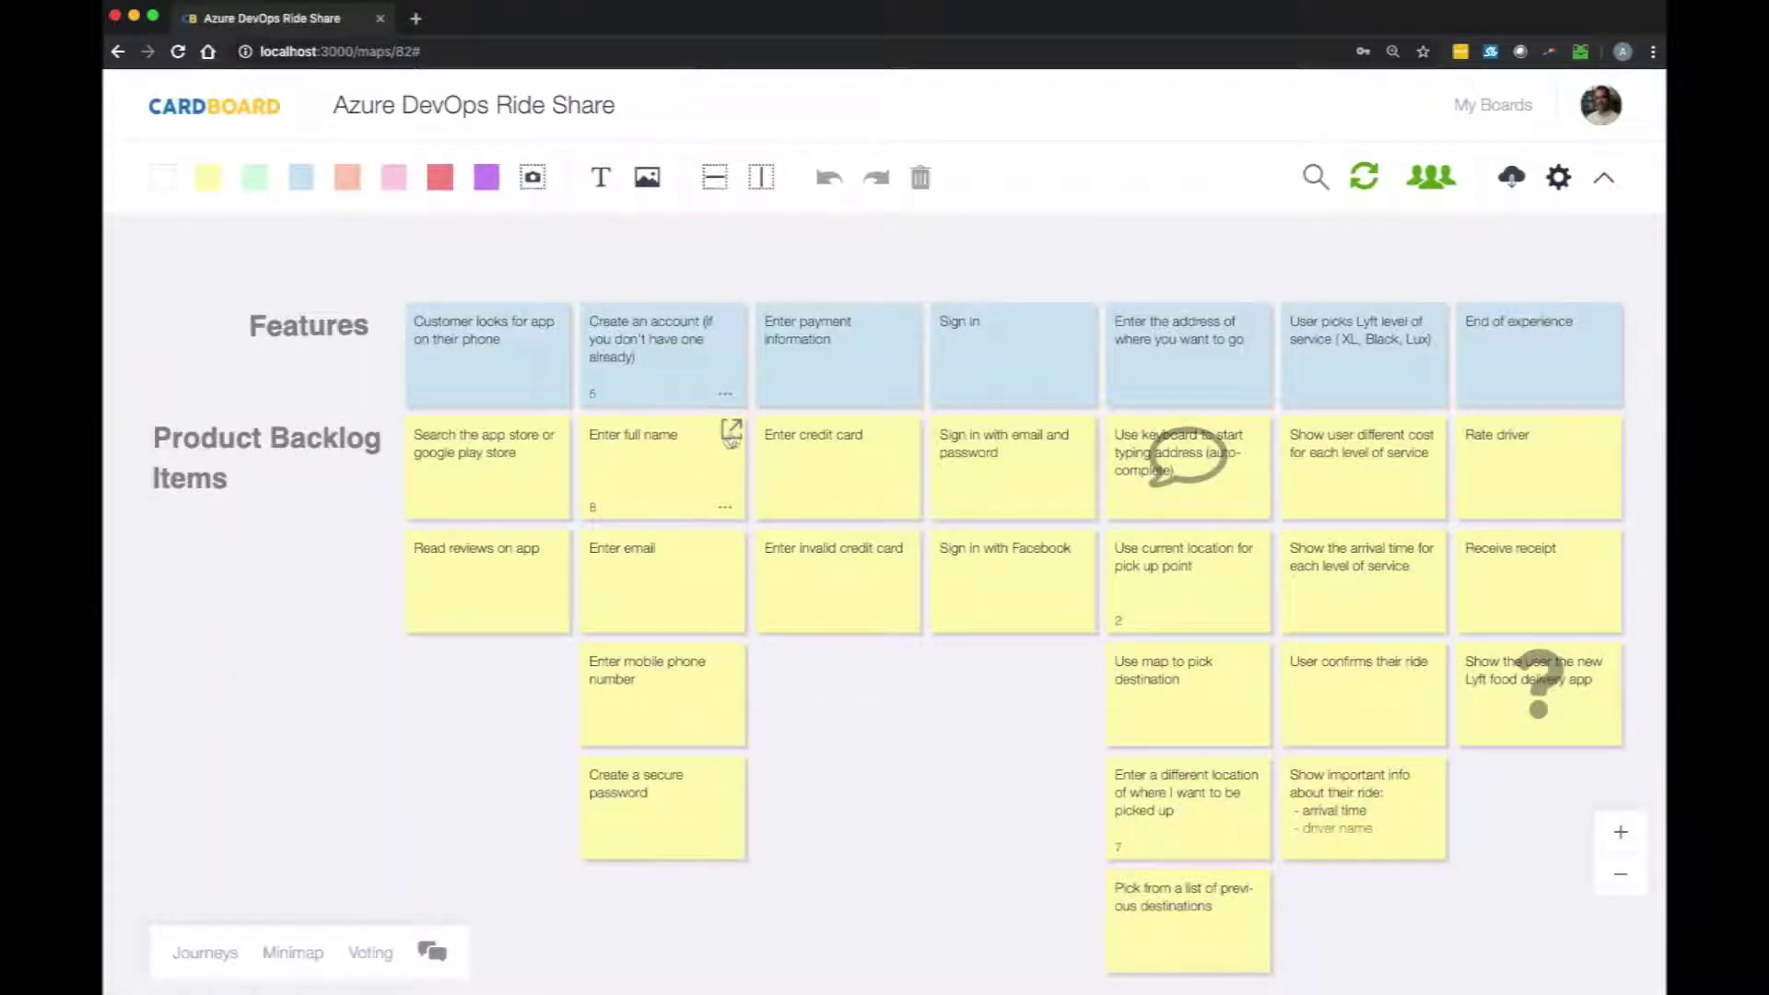
# Open the Enter full name card's details and view its work item 2051 in Azure DevOps
pyautogui.click(732, 434)
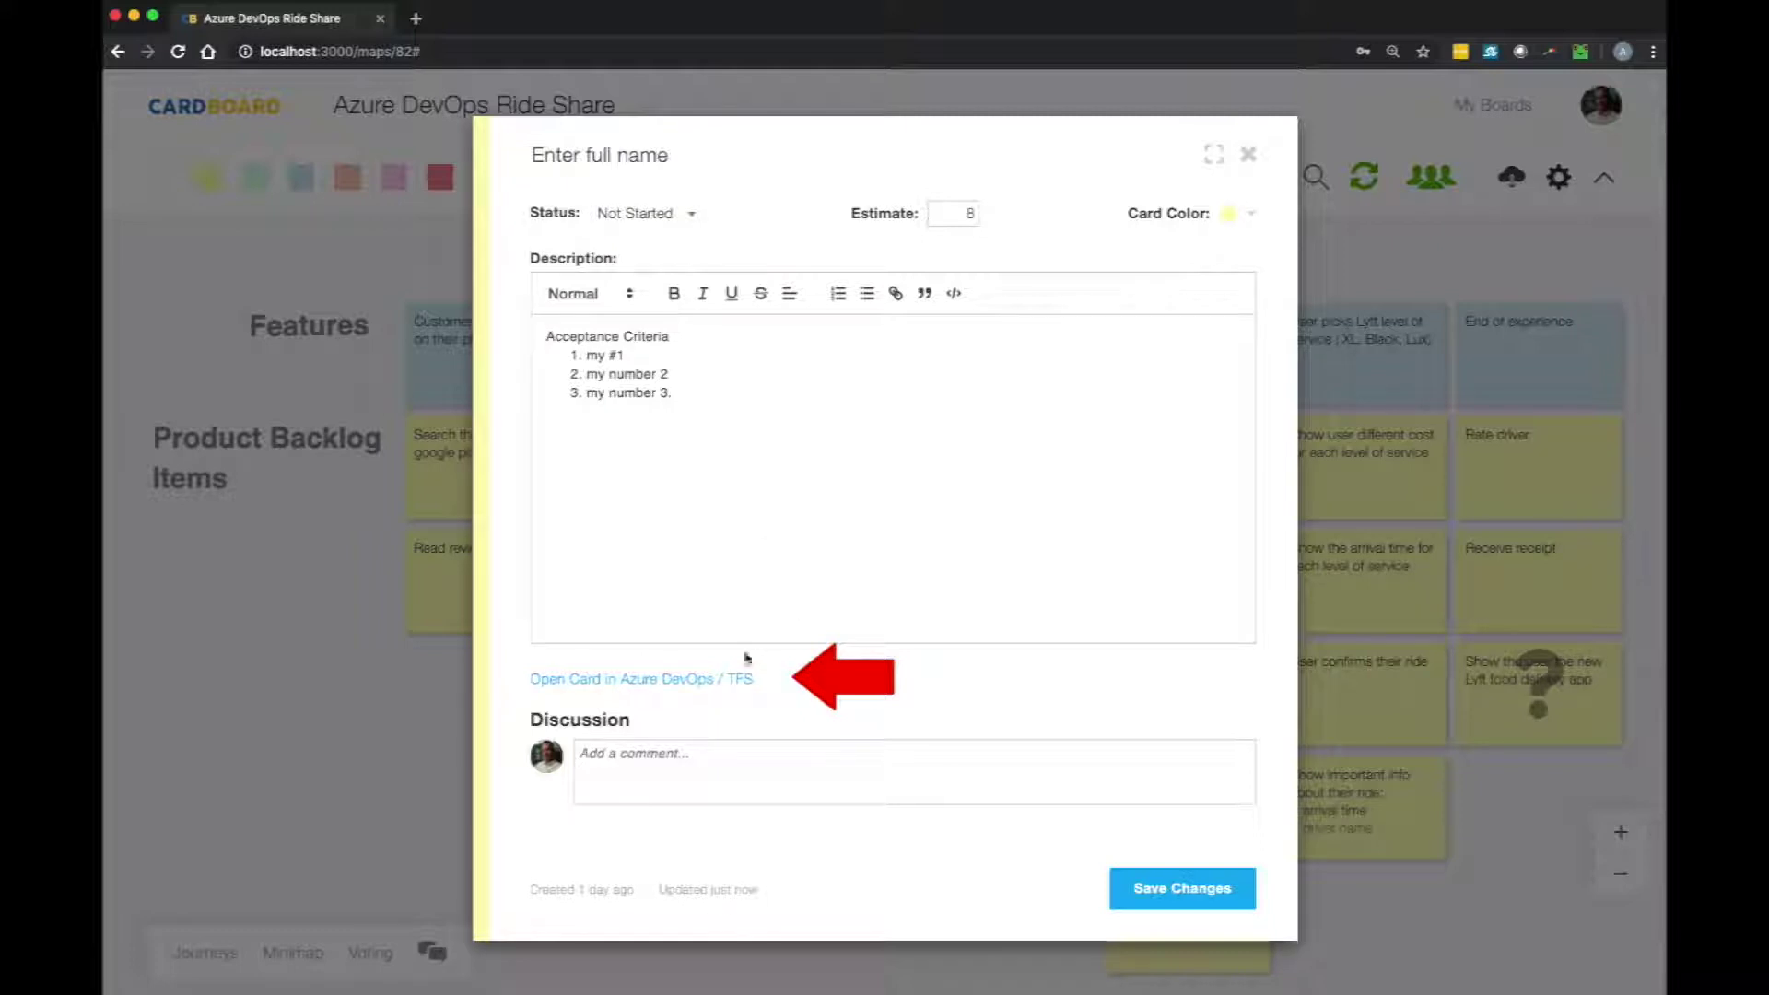
pyautogui.click(688, 678)
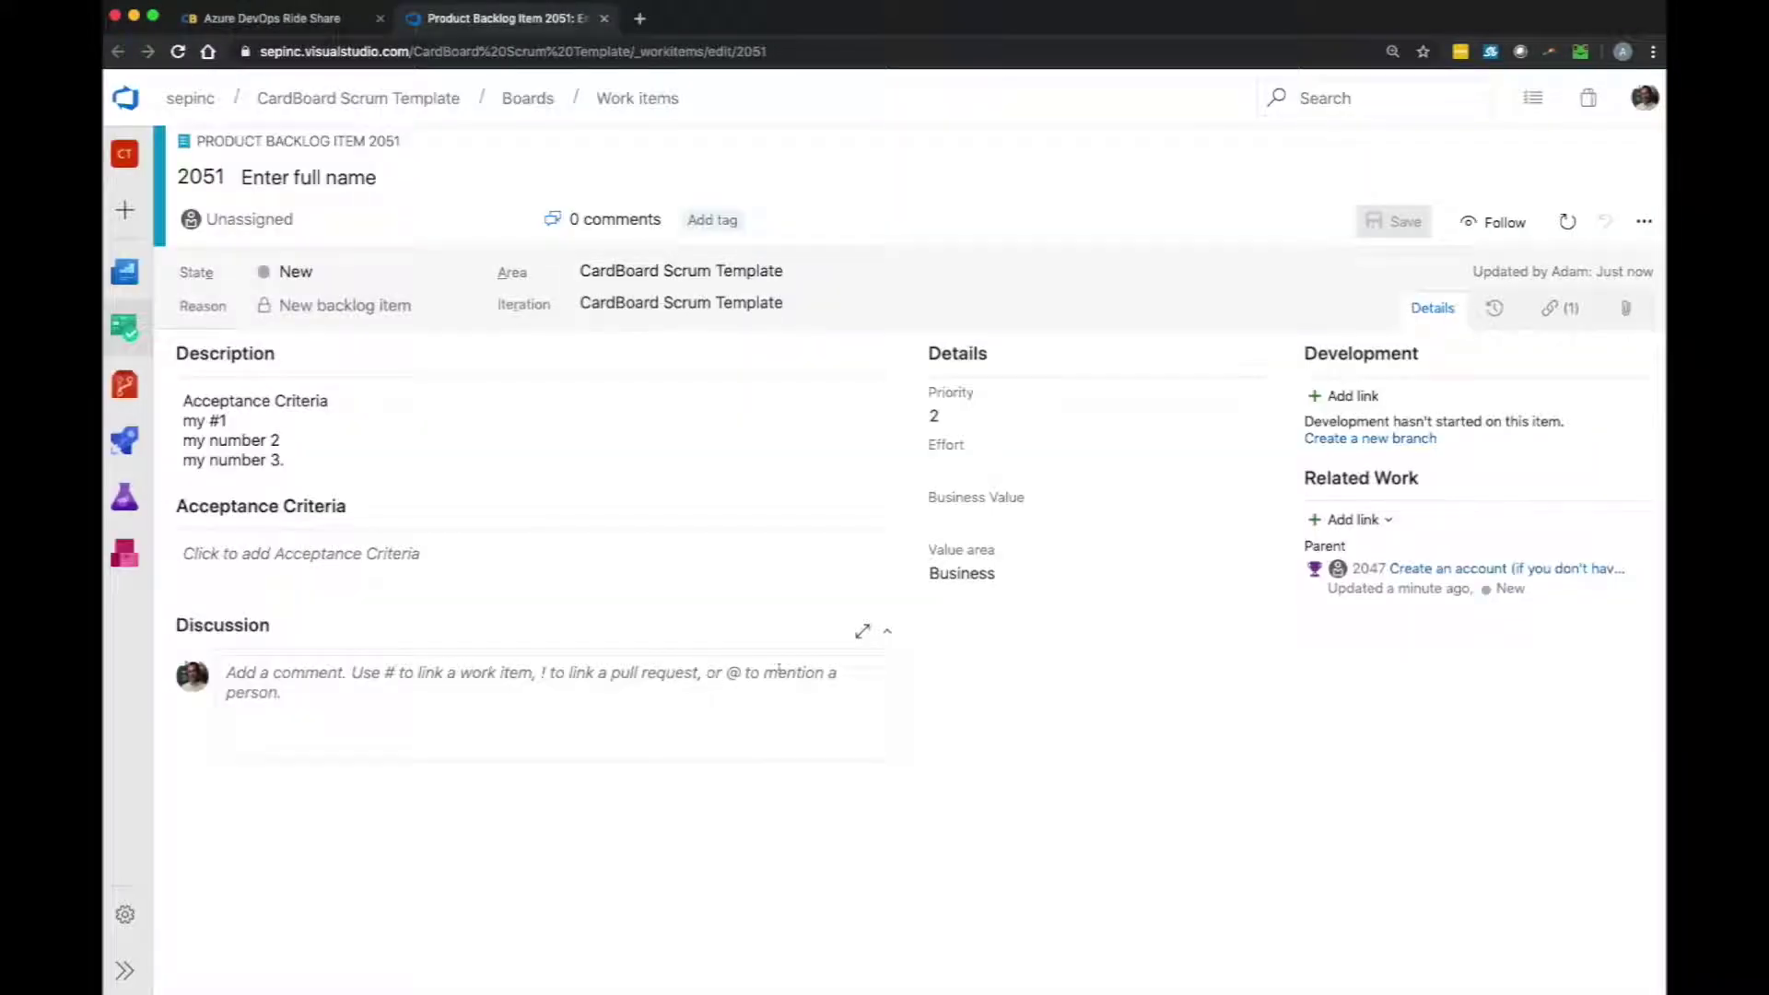